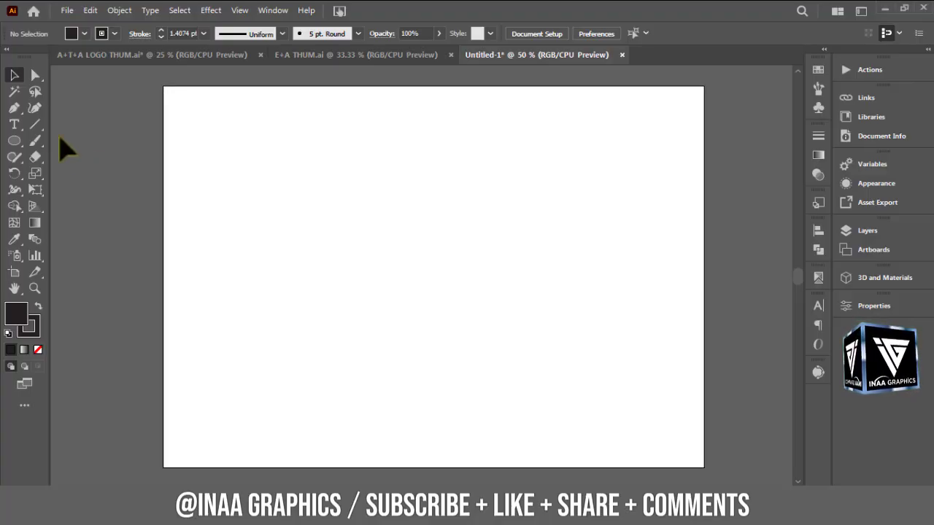
- Draw a vertical line with the Line Segment tool and shorten it from the bottom
{"action": "left_click", "coordinate": [35, 124]}
{"action": "left_click_drag", "start_coordinate": [587, 133], "coordinate": [586, 408]}
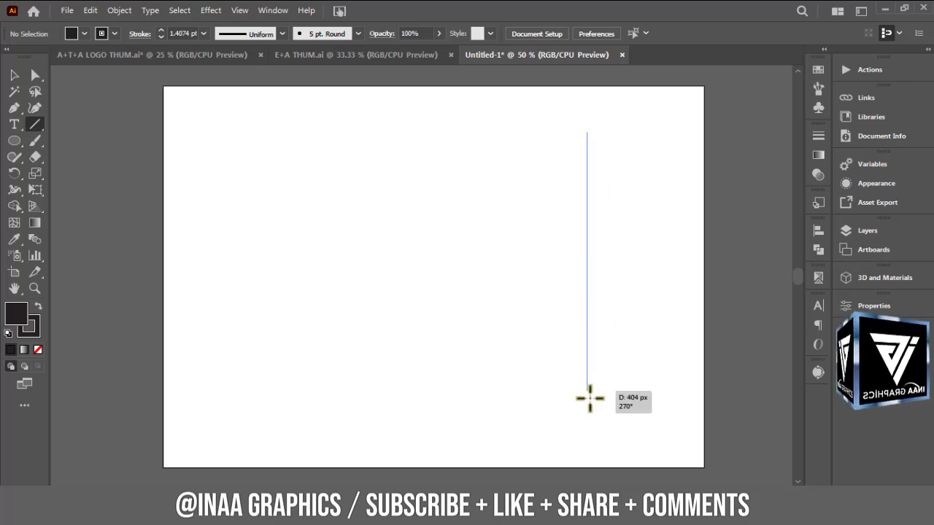
{"action": "left_click", "coordinate": [7, 81]}
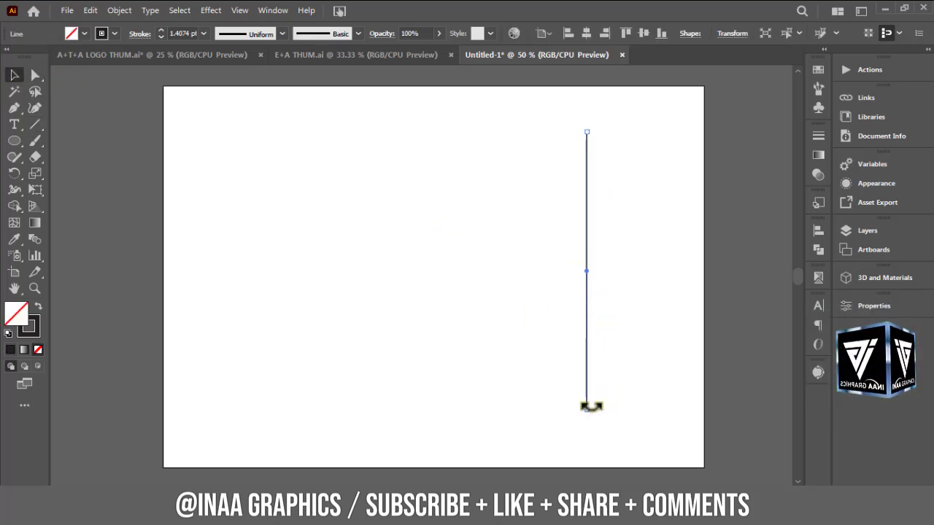
{"action": "left_click_drag", "start_coordinate": [586, 409], "coordinate": [586, 383]}
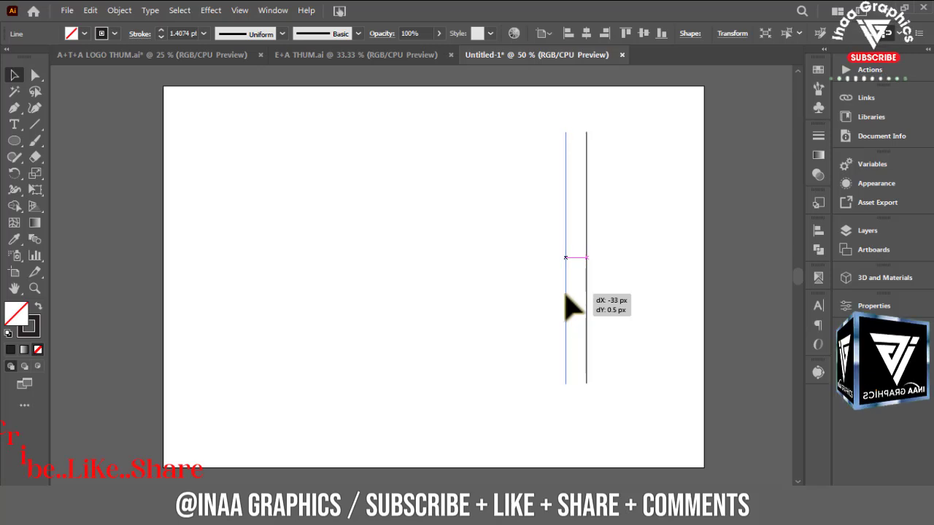
- Duplicate the line leftward with Alt-drag and Ctrl+D into eight evenly spaced lines
{"action": "left_click_drag", "start_coordinate": [566, 296], "coordinate": [566, 296]}
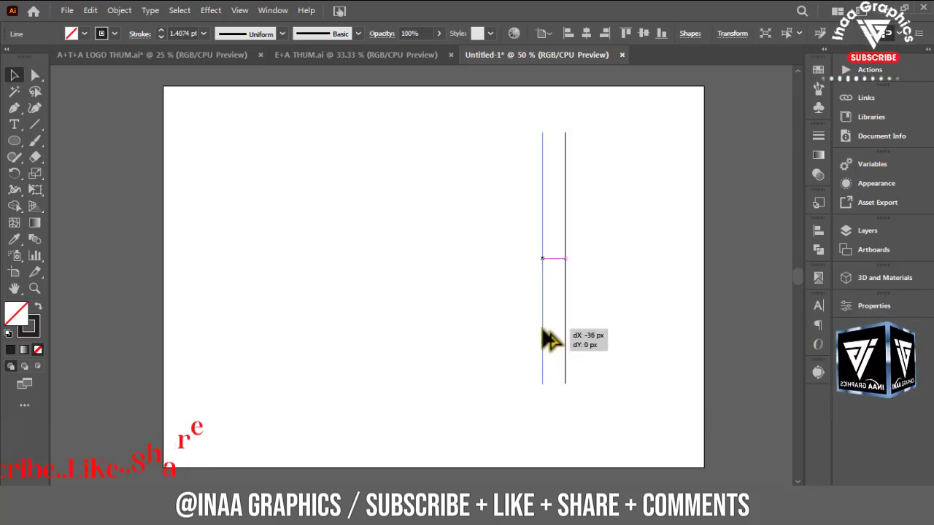
{"action": "left_click_drag", "start_coordinate": [544, 337], "coordinate": [544, 338]}
{"action": "key", "text": "ctrl+d"}
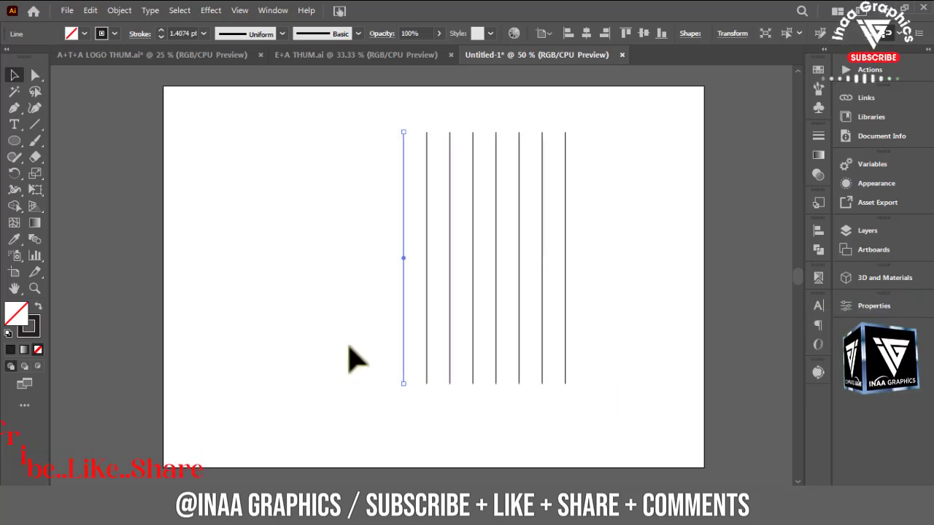
- Lengthen the eight lines, group them, and rotate the group to 60°
{"action": "left_click_drag", "start_coordinate": [365, 341], "coordinate": [734, 397]}
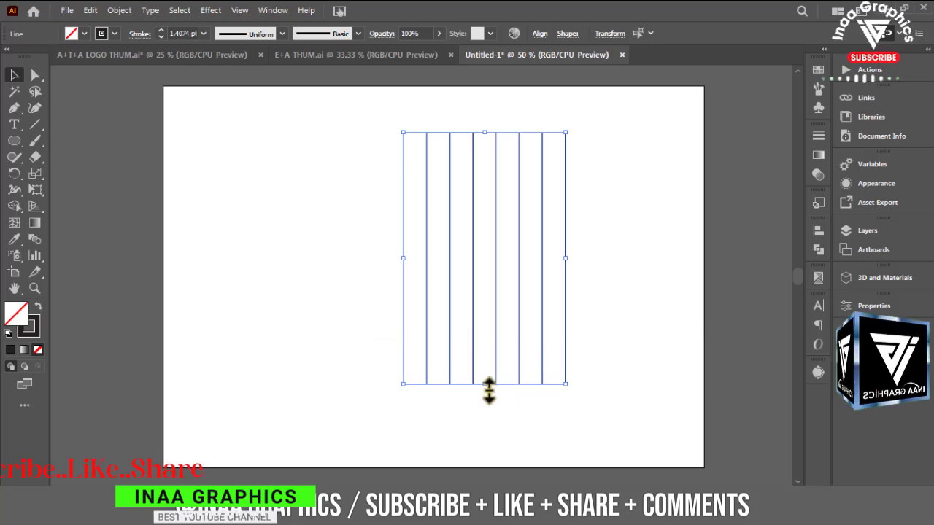
{"action": "left_click_drag", "start_coordinate": [489, 390], "coordinate": [490, 428]}
{"action": "key", "text": "ctrl+g"}
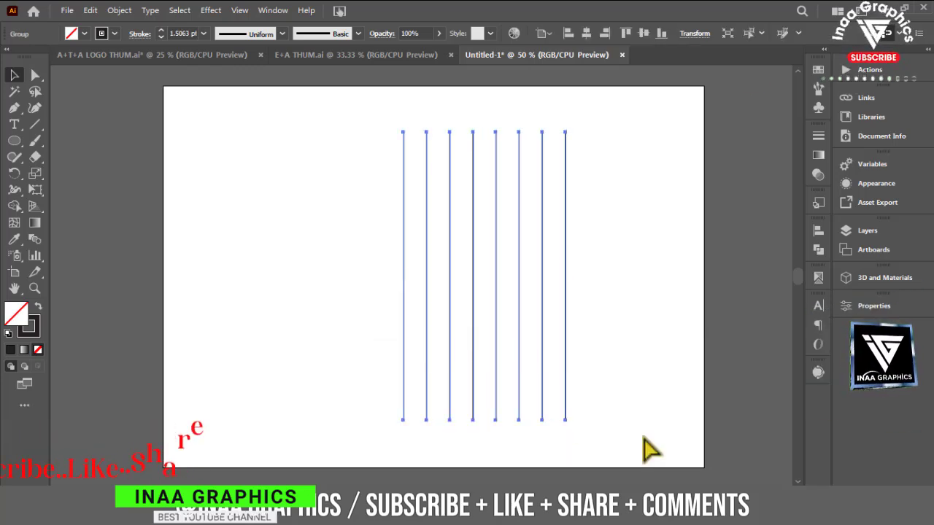
{"action": "left_click", "coordinate": [695, 32]}
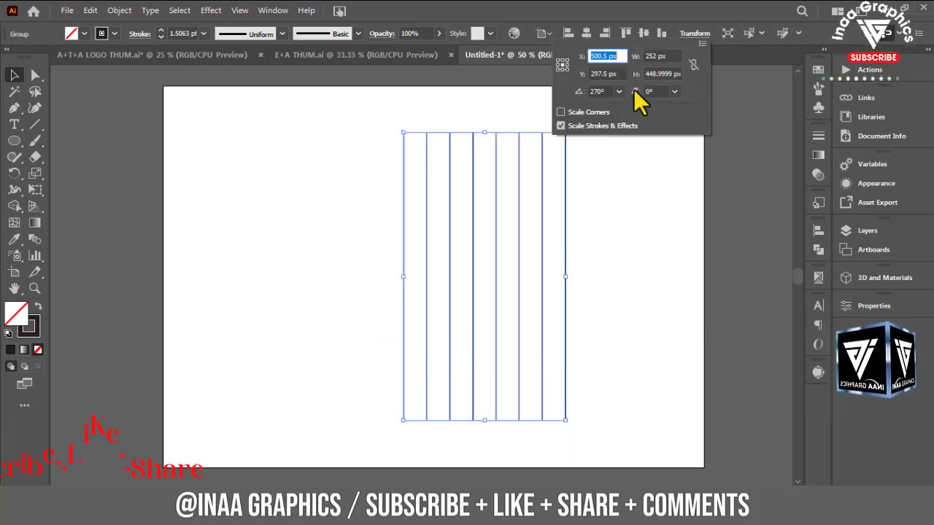
{"action": "left_click", "coordinate": [619, 91]}
{"action": "left_click", "coordinate": [635, 151]}
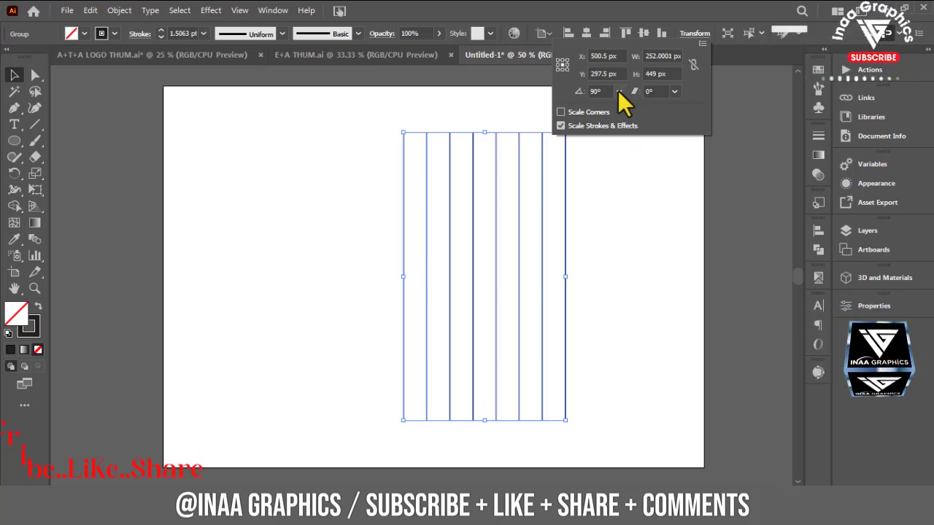
{"action": "left_click", "coordinate": [619, 91]}
{"action": "left_click", "coordinate": [635, 141]}
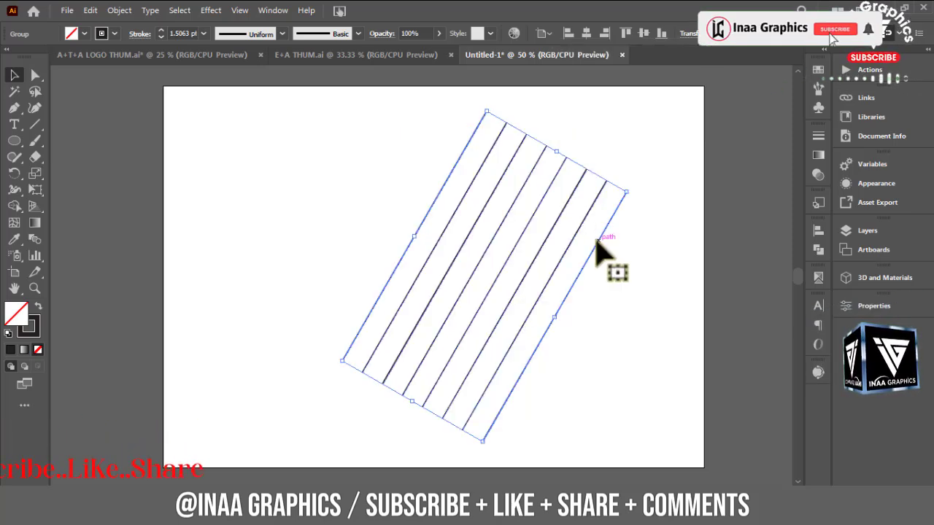
- Add a vertically reflected copy of the line group, forming a diamond lattice
{"action": "right_click", "coordinate": [596, 246]}
{"action": "mouse_move", "coordinate": [638, 414]}
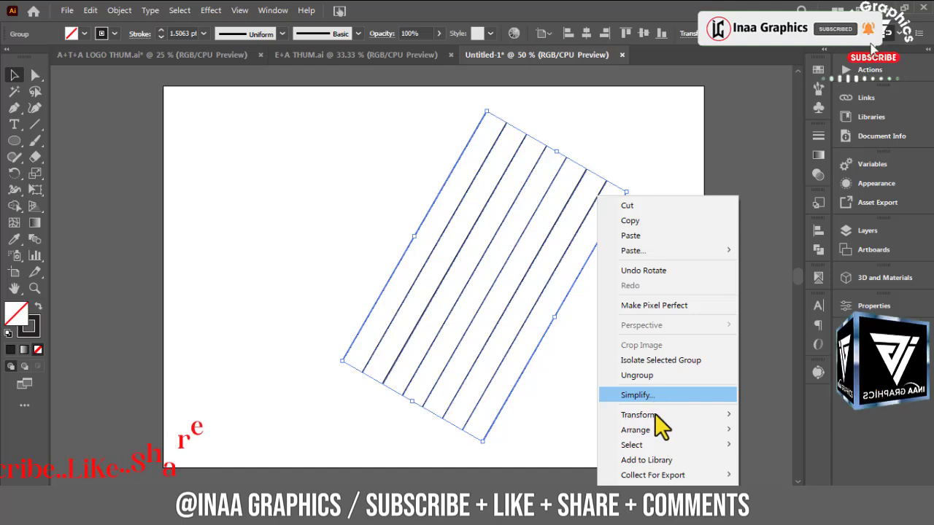
{"action": "left_click", "coordinate": [772, 345]}
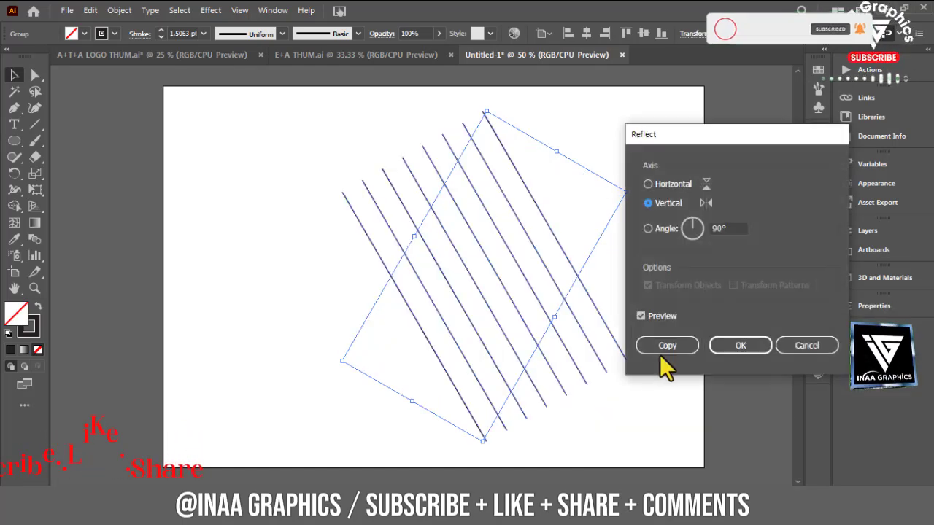
{"action": "left_click", "coordinate": [669, 355]}
{"action": "left_click", "coordinate": [653, 337]}
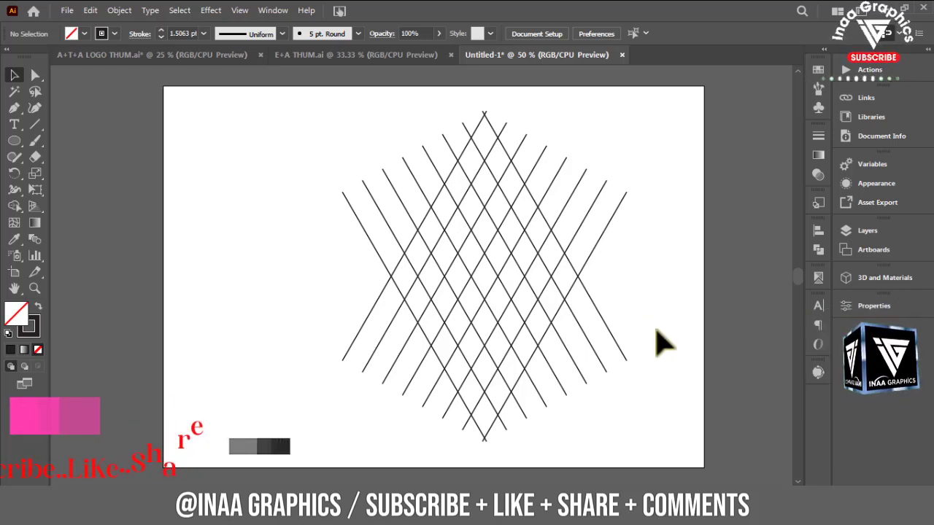
- Rotate a copy of the line group by 180° to horizontal, then select the whole grid
{"action": "left_click", "coordinate": [627, 362]}
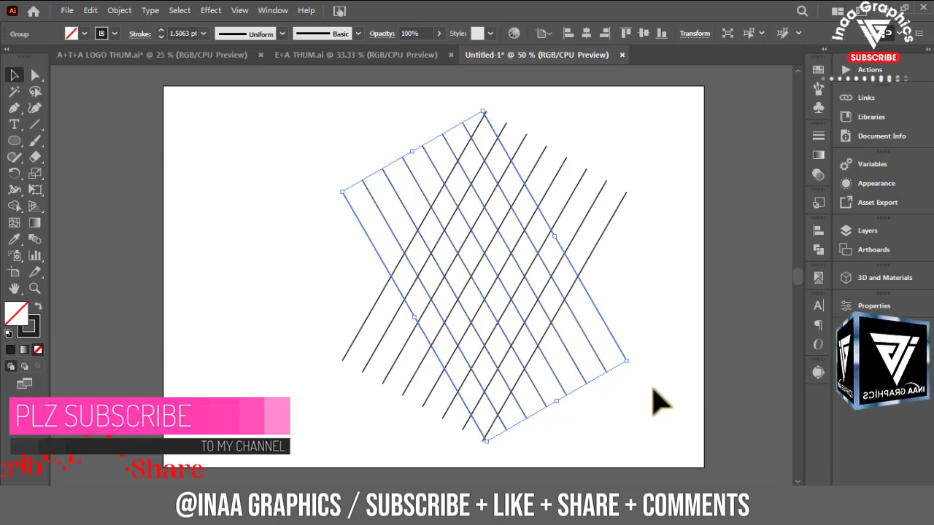
{"action": "key", "text": "ctrl+shift+b"}
{"action": "key", "text": "ctrl+shift+b"}
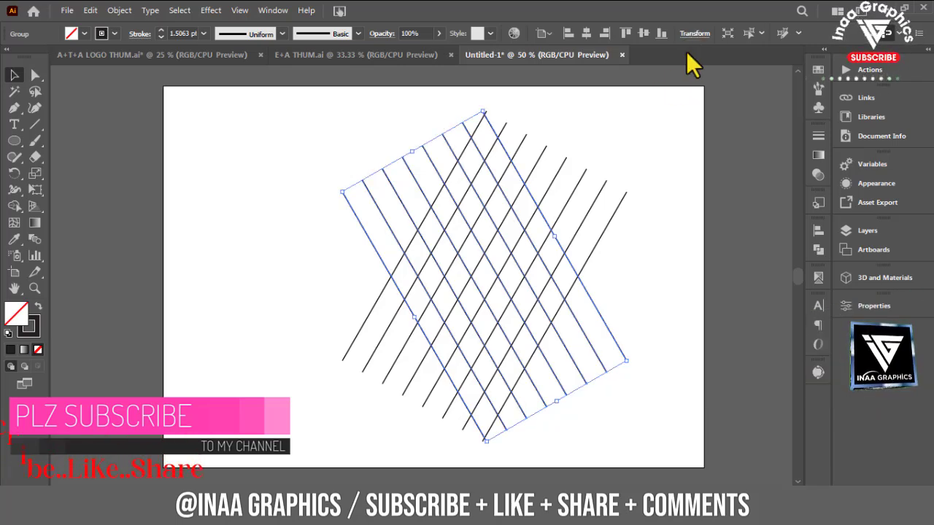
{"action": "left_click", "coordinate": [694, 33]}
{"action": "type", "text": "180"}
{"action": "key", "text": "alt+Return"}
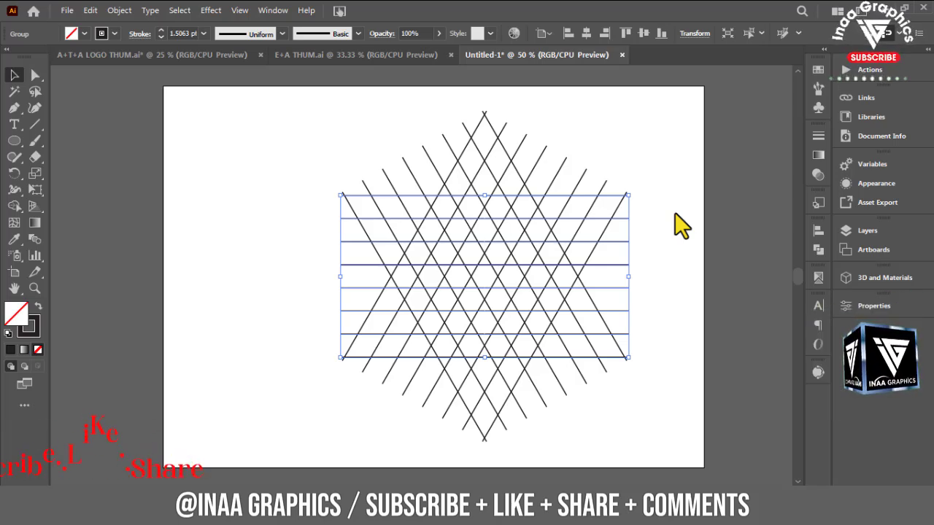
{"action": "left_click", "coordinate": [684, 232]}
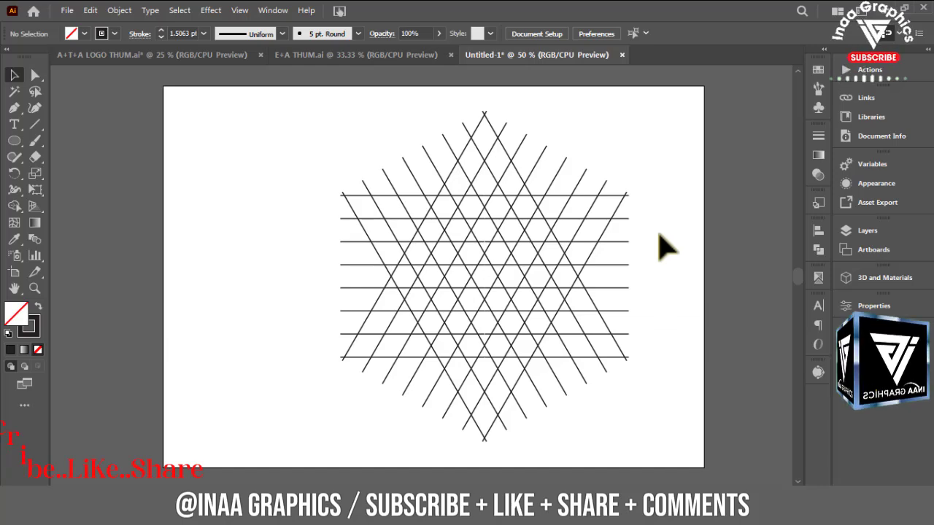
{"action": "left_click_drag", "start_coordinate": [253, 162], "coordinate": [673, 409]}
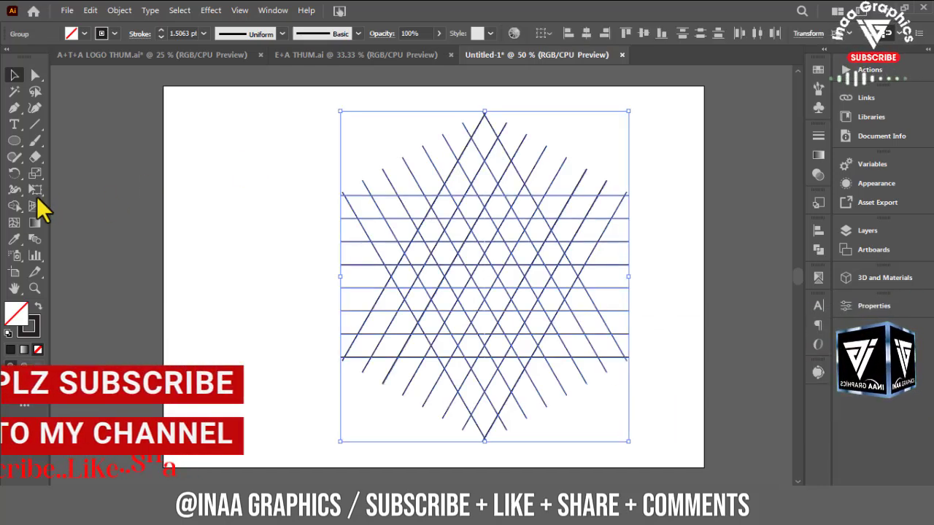
- Switch to the Shape Builder tool with a black fill
{"action": "key", "text": "shift+m"}
{"action": "left_click", "coordinate": [73, 34]}
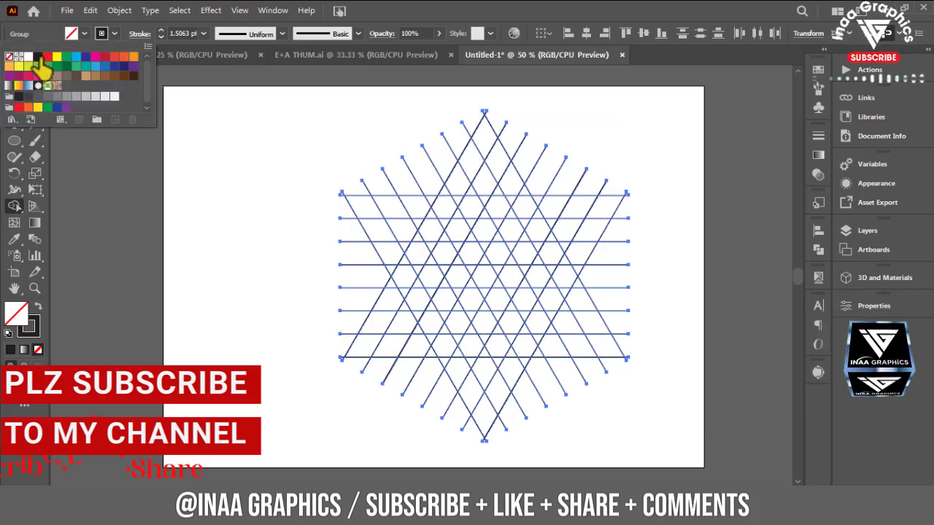
{"action": "left_click", "coordinate": [38, 57]}
{"action": "key", "text": "Escape"}
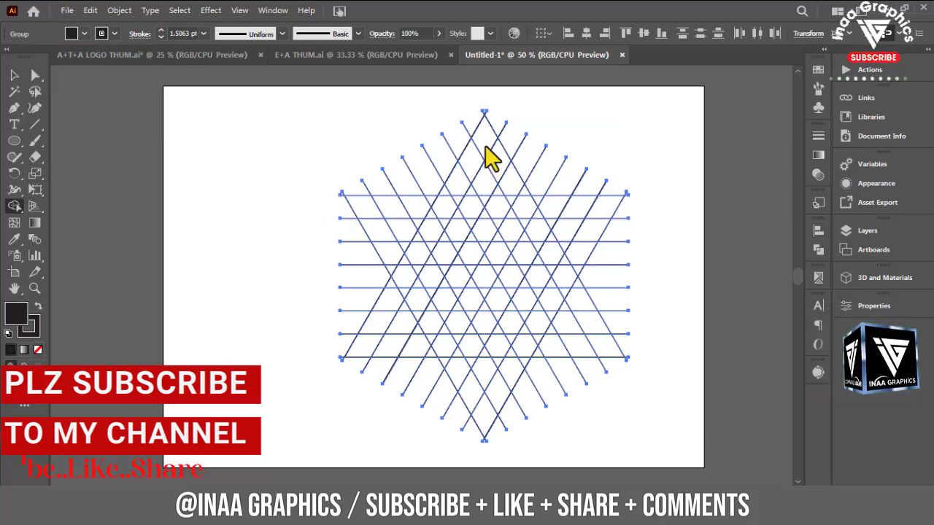
- Merge the diagonal strips of grid cells from the apex into black shapes
{"action": "left_click_drag", "start_coordinate": [483, 128], "coordinate": [395, 301]}
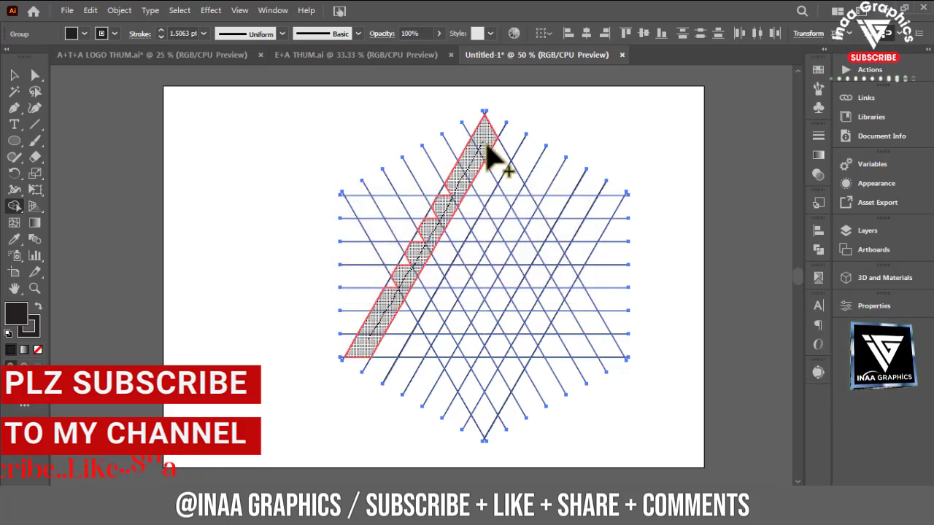
{"action": "left_click_drag", "start_coordinate": [412, 217], "coordinate": [497, 165]}
{"action": "left_click_drag", "start_coordinate": [505, 199], "coordinate": [448, 298]}
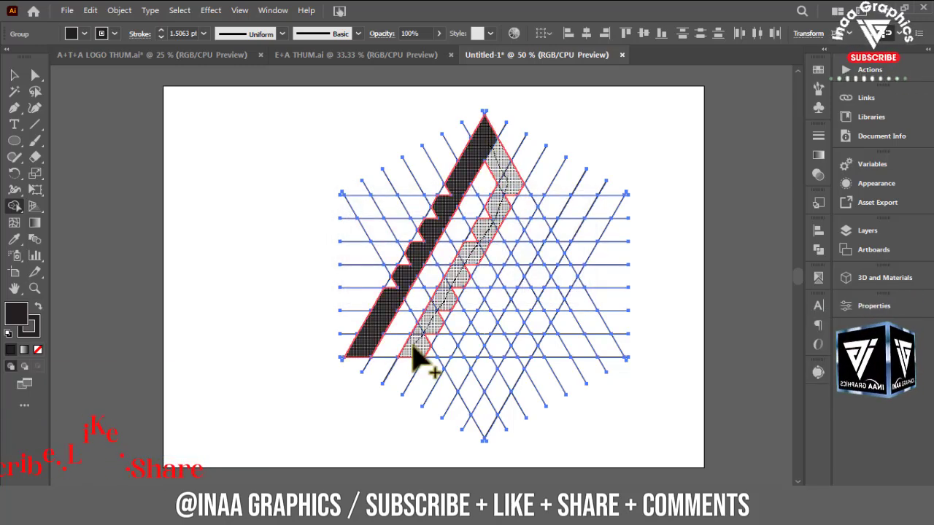
{"action": "left_click_drag", "start_coordinate": [413, 354], "coordinate": [414, 356]}
{"action": "left_click_drag", "start_coordinate": [508, 192], "coordinate": [555, 238]}
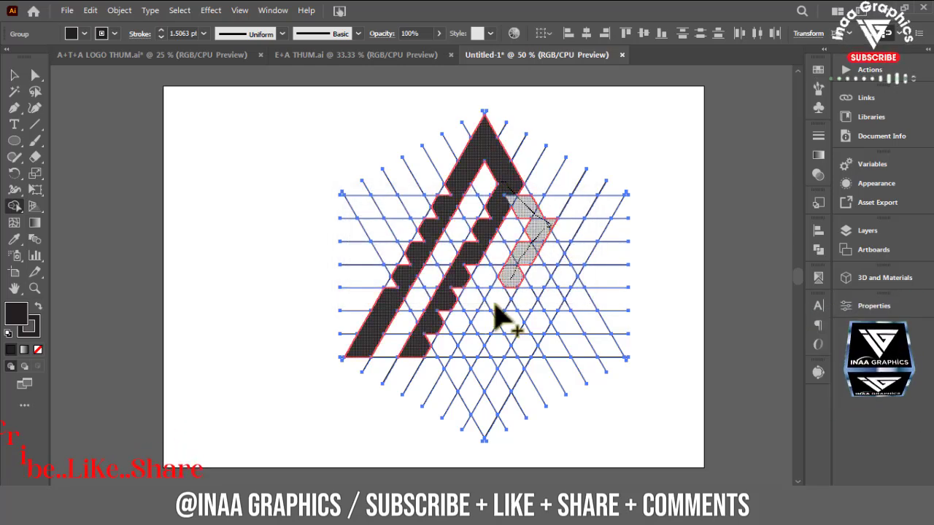
{"action": "left_click_drag", "start_coordinate": [473, 369], "coordinate": [511, 202]}
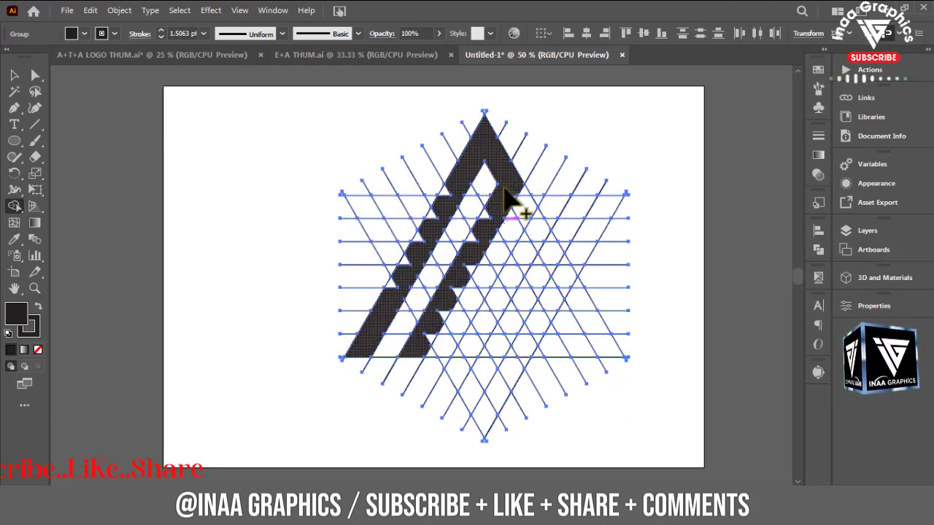
{"action": "left_click_drag", "start_coordinate": [527, 252], "coordinate": [479, 332]}
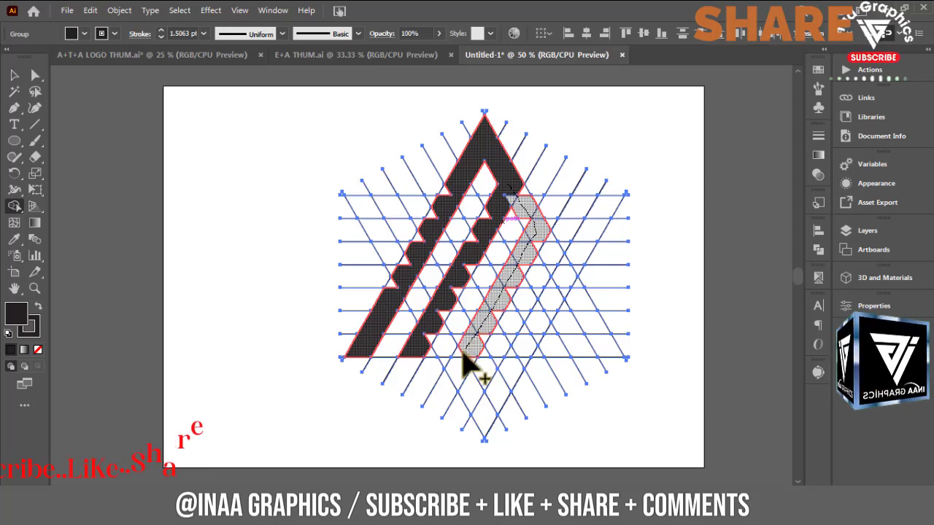
{"action": "left_click_drag", "start_coordinate": [471, 369], "coordinate": [471, 368]}
- Merge the edge triangles and lower-left stroke cells to complete the M
{"action": "key", "text": "ctrl+plus"}
{"action": "key", "text": "ctrl+plus"}
{"action": "key", "text": "ctrl+plus"}
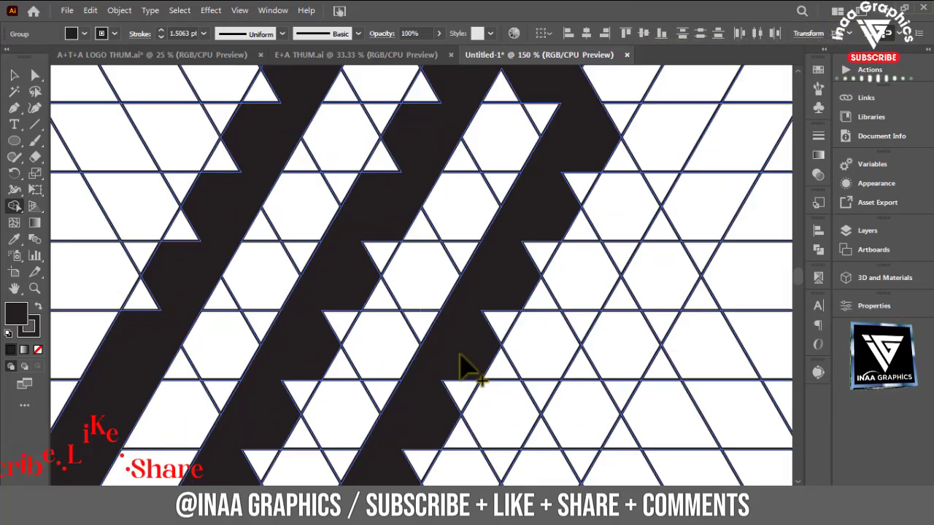
{"action": "left_click_drag", "start_coordinate": [412, 459], "coordinate": [529, 255]}
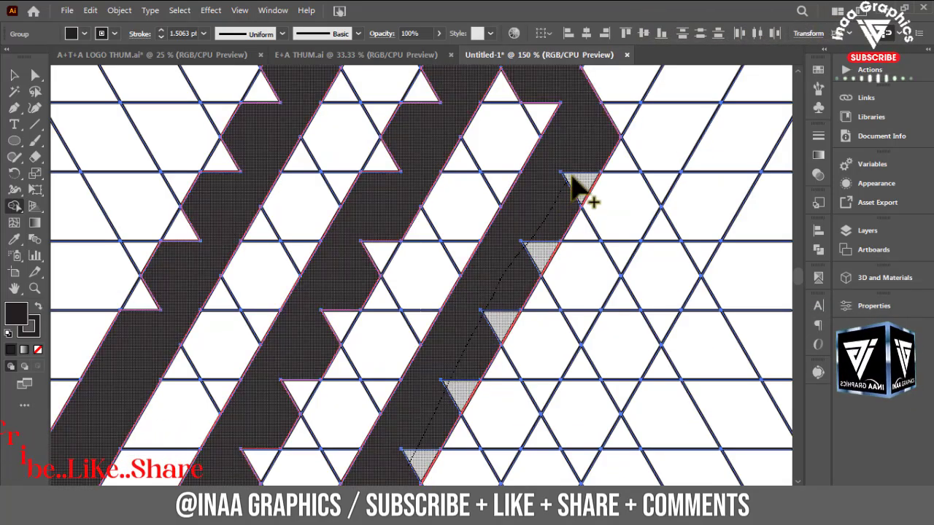
{"action": "mouse_move", "coordinate": [576, 189]}
{"action": "left_mouse_down"}
{"action": "mouse_move", "coordinate": [609, 246]}
{"action": "mouse_move", "coordinate": [580, 179]}
{"action": "left_mouse_up"}
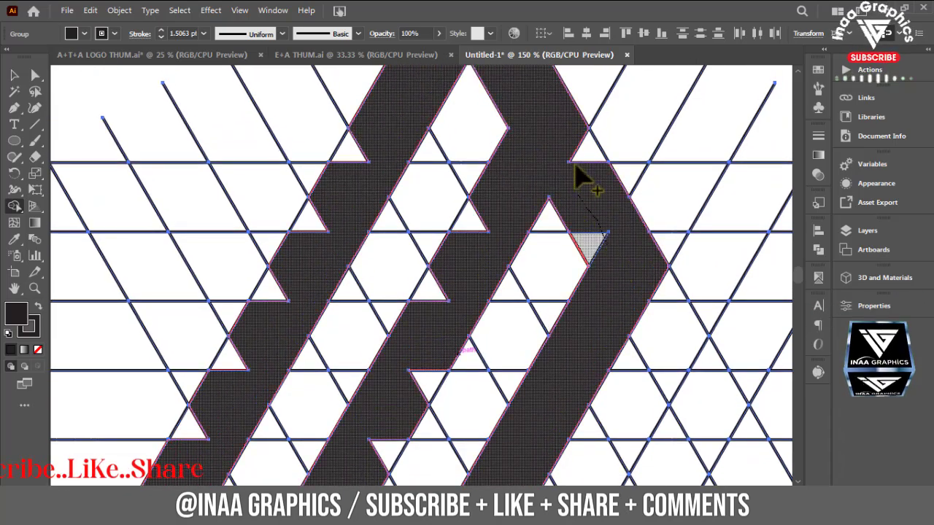
{"action": "mouse_move", "coordinate": [513, 178]}
{"action": "left_mouse_down"}
{"action": "mouse_move", "coordinate": [381, 442]}
{"action": "mouse_move", "coordinate": [506, 214]}
{"action": "left_mouse_up"}
{"action": "mouse_move", "coordinate": [580, 146]}
{"action": "left_mouse_down"}
{"action": "mouse_move", "coordinate": [441, 379]}
{"action": "mouse_move", "coordinate": [447, 347]}
{"action": "left_mouse_up"}
{"action": "left_click_drag", "start_coordinate": [400, 370], "coordinate": [308, 407]}
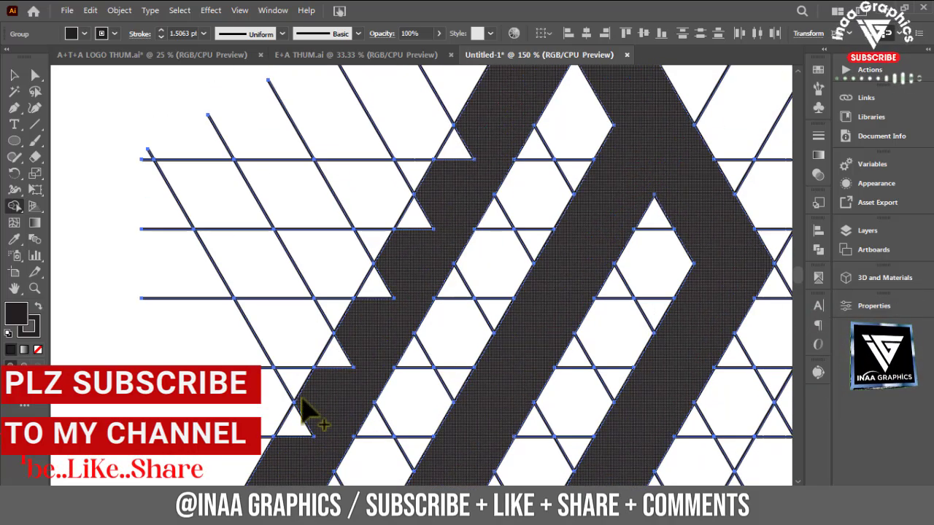
{"action": "mouse_move", "coordinate": [298, 448]}
{"action": "left_mouse_down"}
{"action": "mouse_move", "coordinate": [460, 160]}
{"action": "mouse_move", "coordinate": [467, 166]}
{"action": "left_mouse_up"}
{"action": "key", "text": "ctrl+minus"}
{"action": "key", "text": "ctrl+minus"}
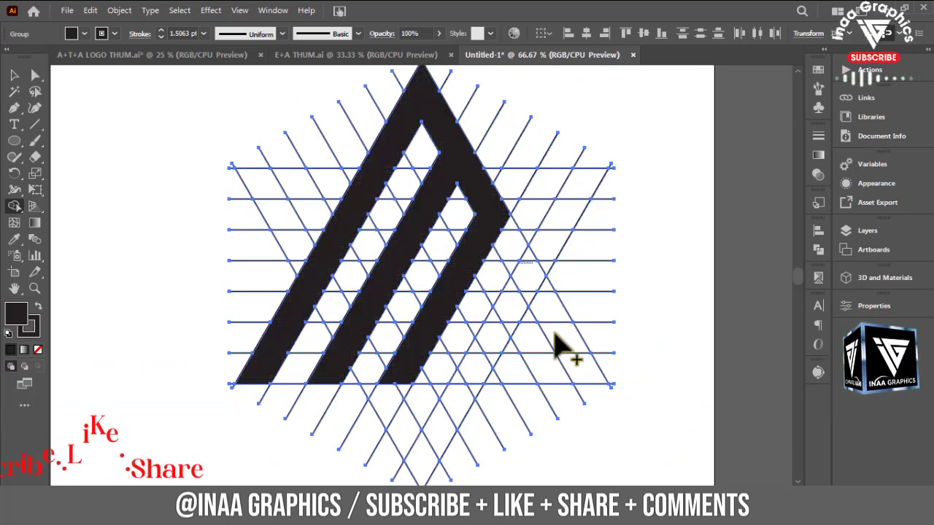
- Merge grid cells into the A's right leg and crossbar, undoing until it looks right
{"action": "mouse_move", "coordinate": [502, 235]}
{"action": "left_mouse_down"}
{"action": "mouse_move", "coordinate": [540, 332]}
{"action": "mouse_move", "coordinate": [577, 376]}
{"action": "left_mouse_up"}
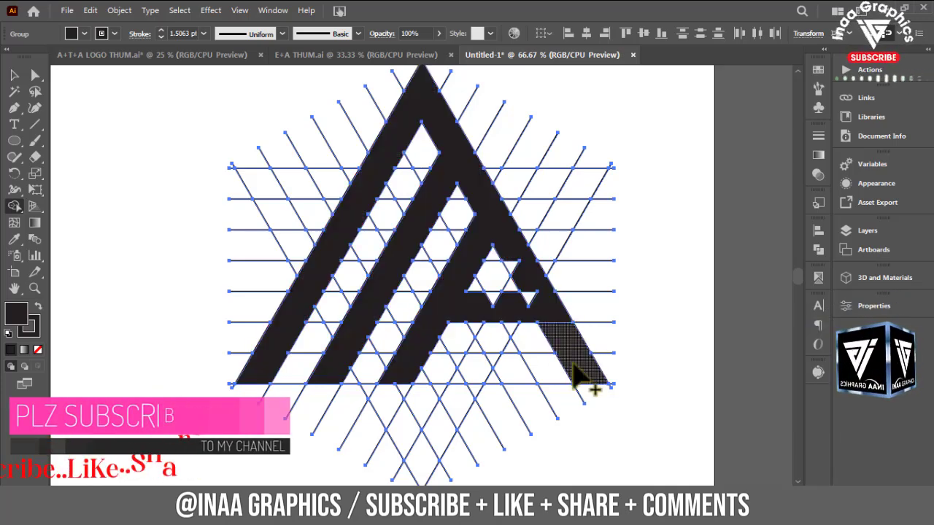
{"action": "key", "text": "ctrl+z"}
{"action": "key", "text": "ctrl+z"}
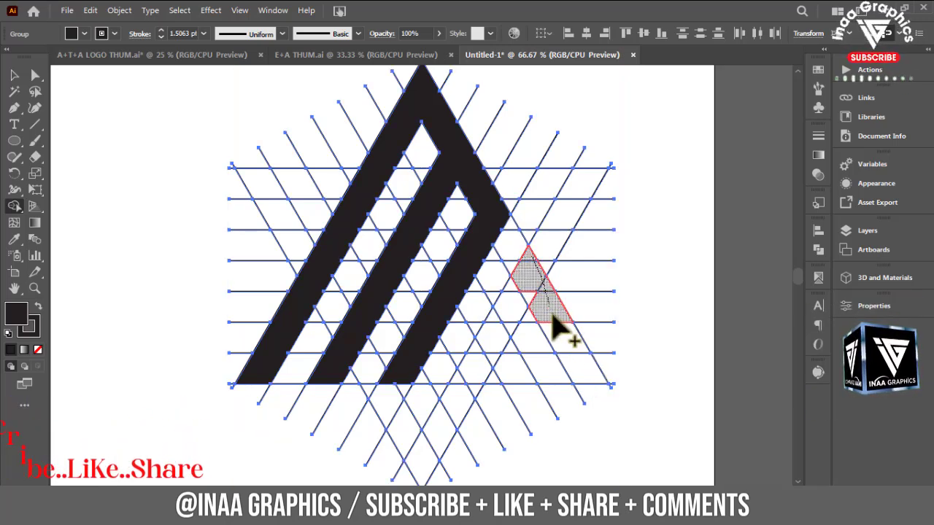
{"action": "left_click_drag", "start_coordinate": [567, 349], "coordinate": [591, 379]}
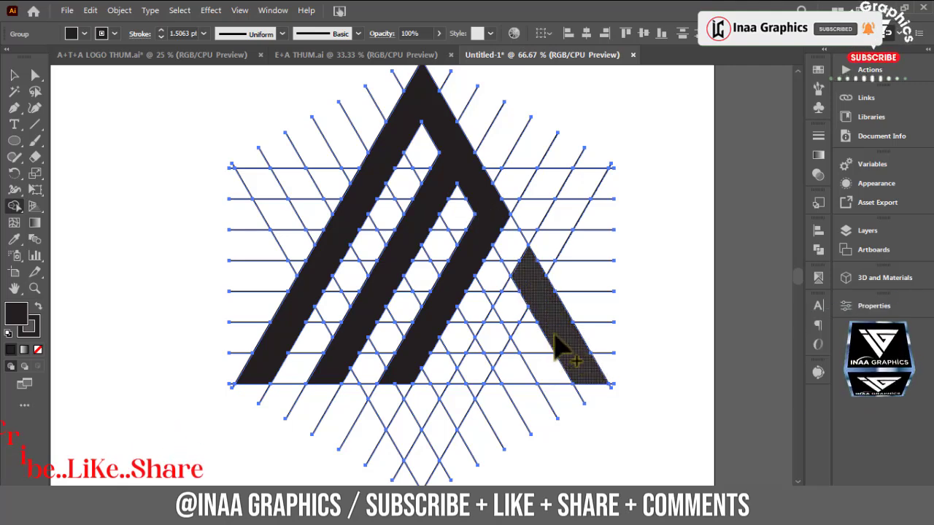
{"action": "left_click_drag", "start_coordinate": [557, 356], "coordinate": [448, 355]}
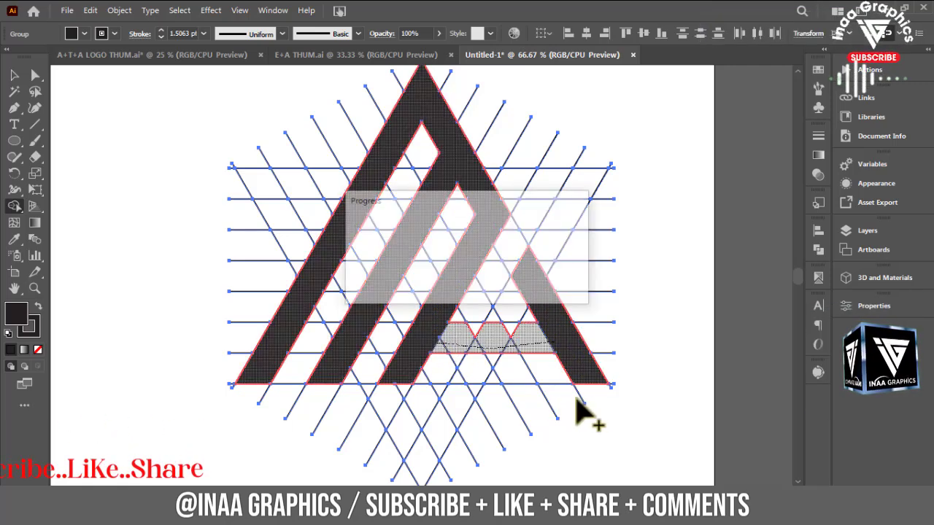
{"action": "left_click_drag", "start_coordinate": [532, 318], "coordinate": [511, 349]}
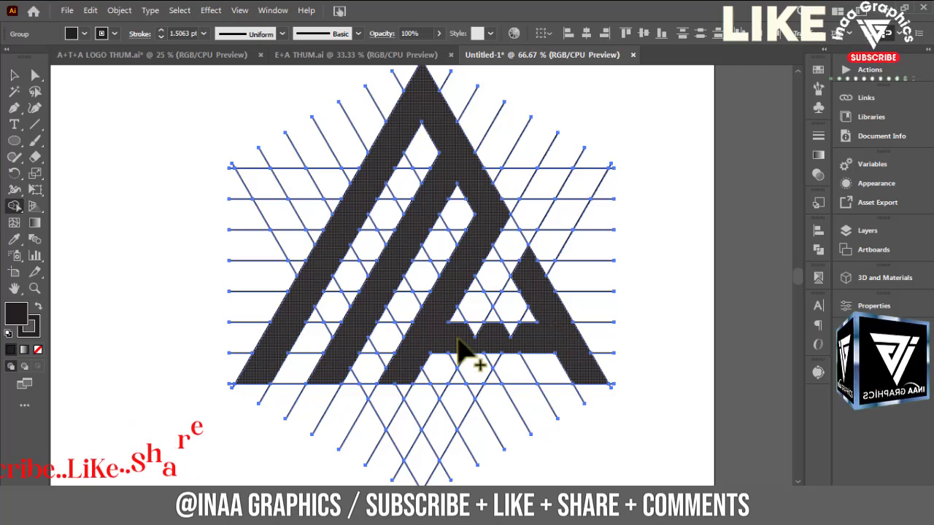
{"action": "left_click_drag", "start_coordinate": [568, 367], "coordinate": [568, 367]}
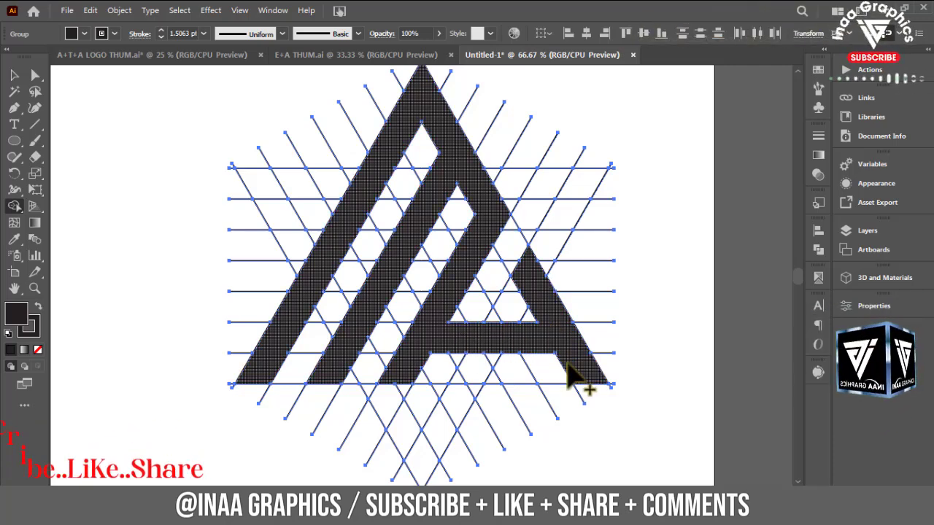
{"action": "key", "text": "ctrl+z"}
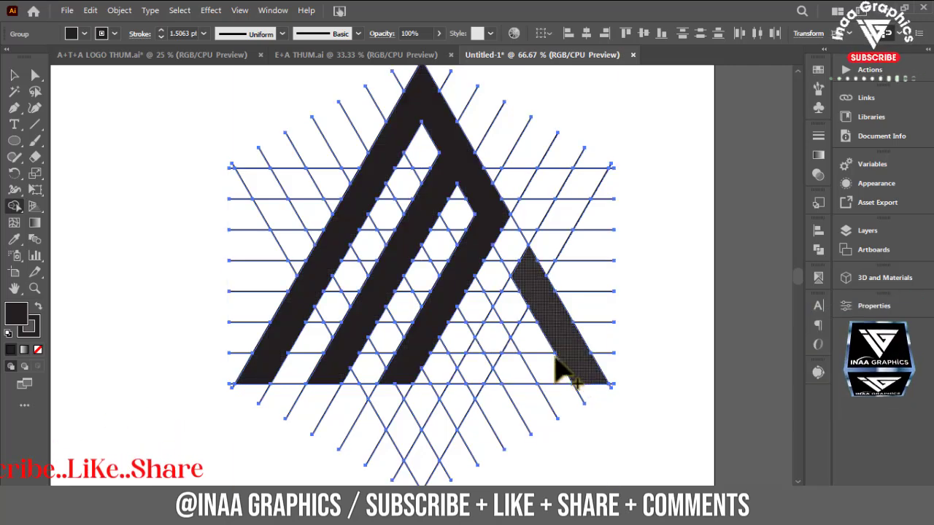
{"action": "left_click_drag", "start_coordinate": [482, 358], "coordinate": [483, 358]}
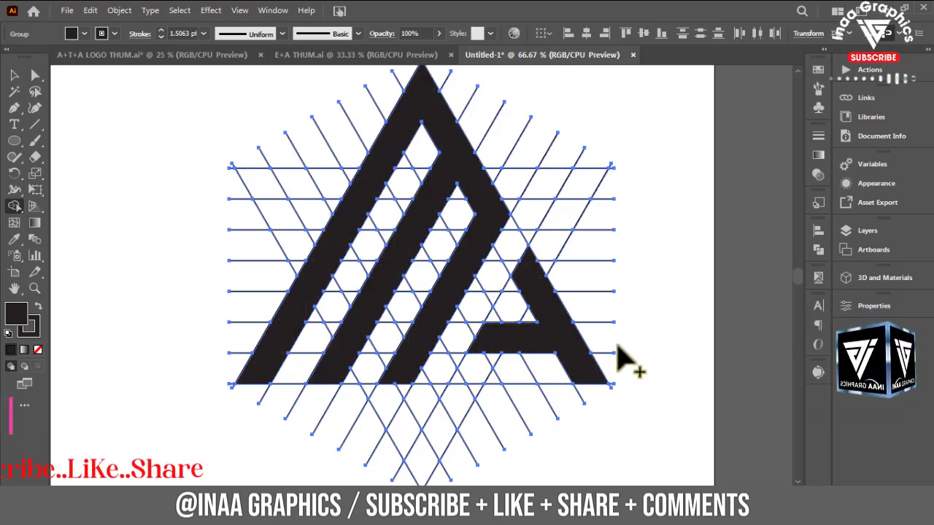
{"action": "key", "text": "ctrl+minus"}
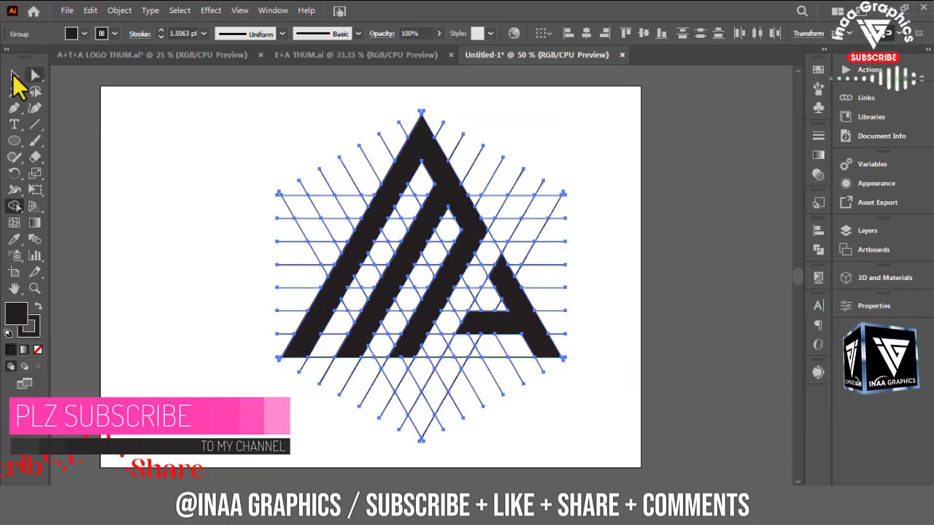
- Place a copy of the logo and grid beside the artboard
{"action": "left_click", "coordinate": [14, 74]}
{"action": "left_click", "coordinate": [226, 208]}
{"action": "left_click_drag", "start_coordinate": [188, 174], "coordinate": [615, 380]}
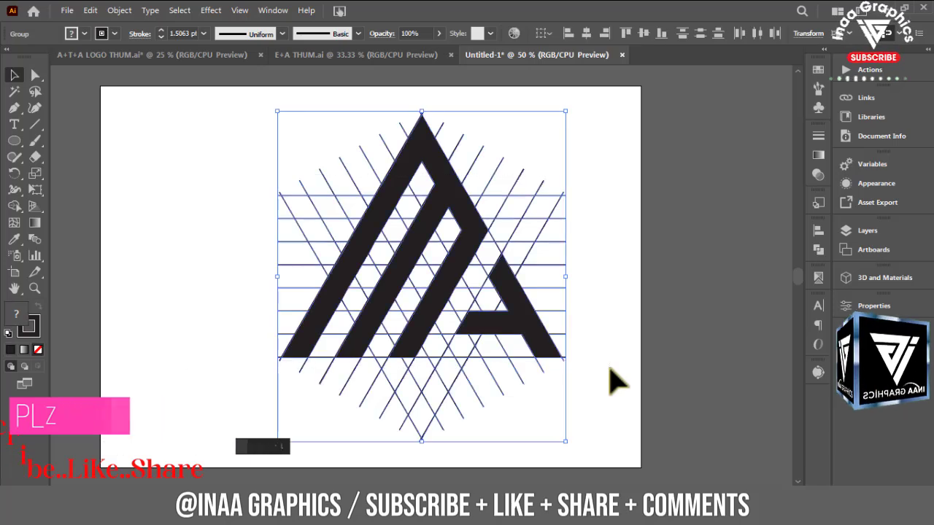
{"action": "key", "text": "ctrl+minus"}
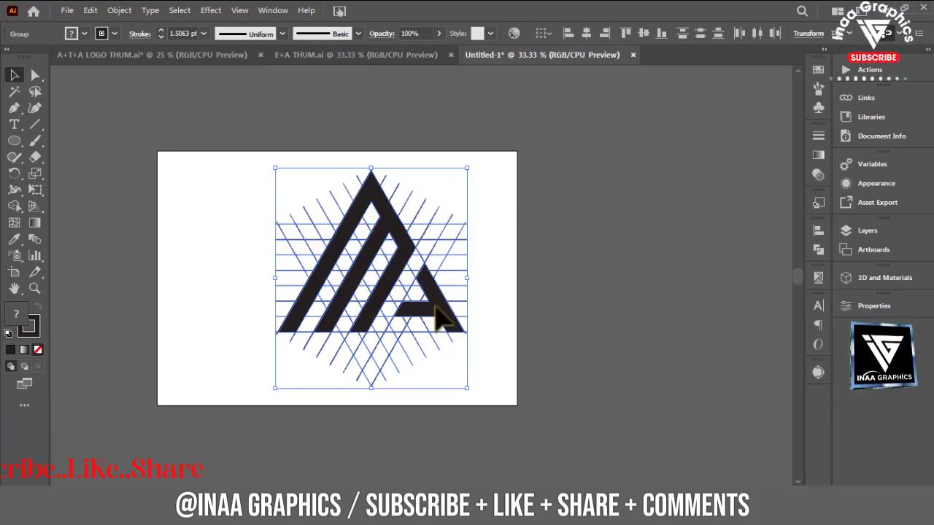
{"action": "left_click_drag", "start_coordinate": [435, 306], "coordinate": [644, 323]}
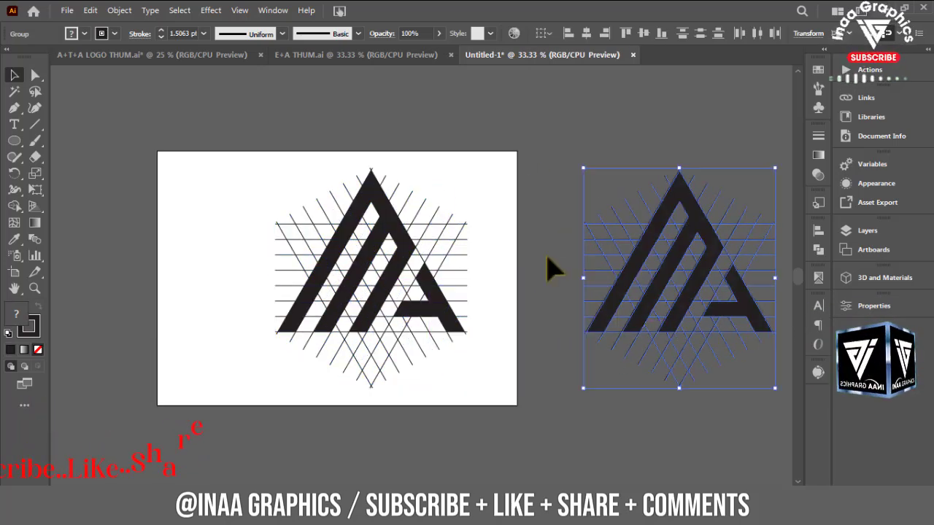
- Ungroup the original and cut the black M and A shapes
{"action": "right_click", "coordinate": [385, 211]}
{"action": "left_click", "coordinate": [460, 377]}
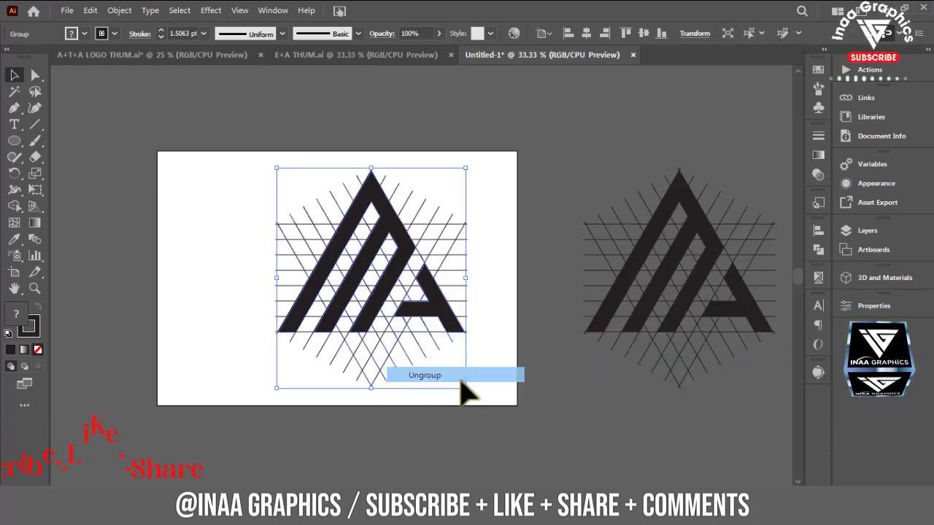
{"action": "left_click", "coordinate": [452, 325]}
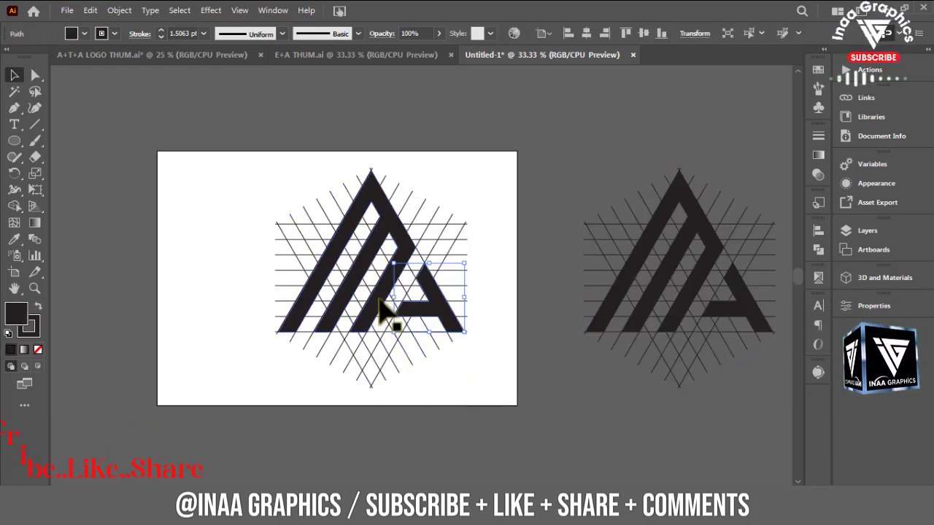
{"action": "left_click", "coordinate": [381, 303], "text": "shift"}
{"action": "key", "text": "Delete"}
- Delete the leftover grid lines and paste the MA logo back onto the artboard
{"action": "left_click_drag", "start_coordinate": [250, 195], "coordinate": [464, 380]}
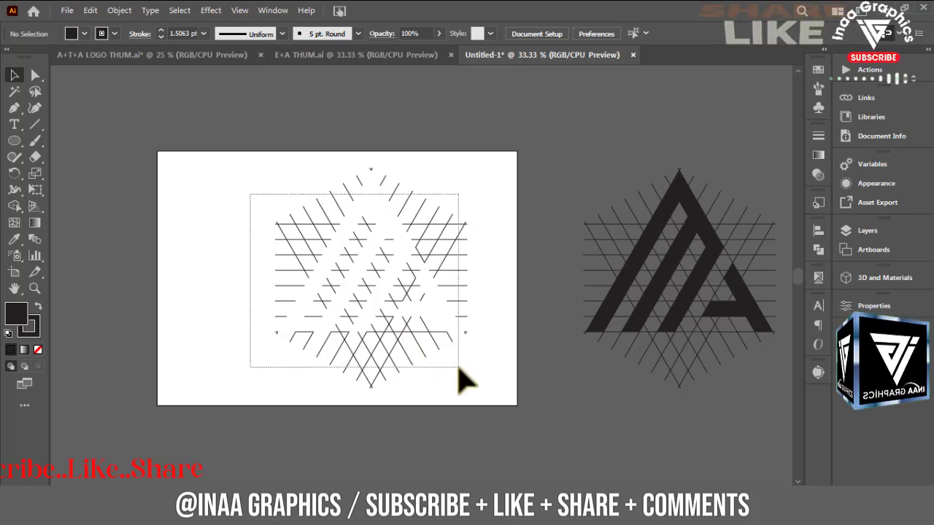
{"action": "key", "text": "Delete"}
{"action": "mouse_move", "coordinate": [260, 152]}
{"action": "left_mouse_down"}
{"action": "mouse_move", "coordinate": [460, 384]}
{"action": "mouse_move", "coordinate": [494, 445]}
{"action": "left_mouse_up"}
{"action": "key", "text": "Delete"}
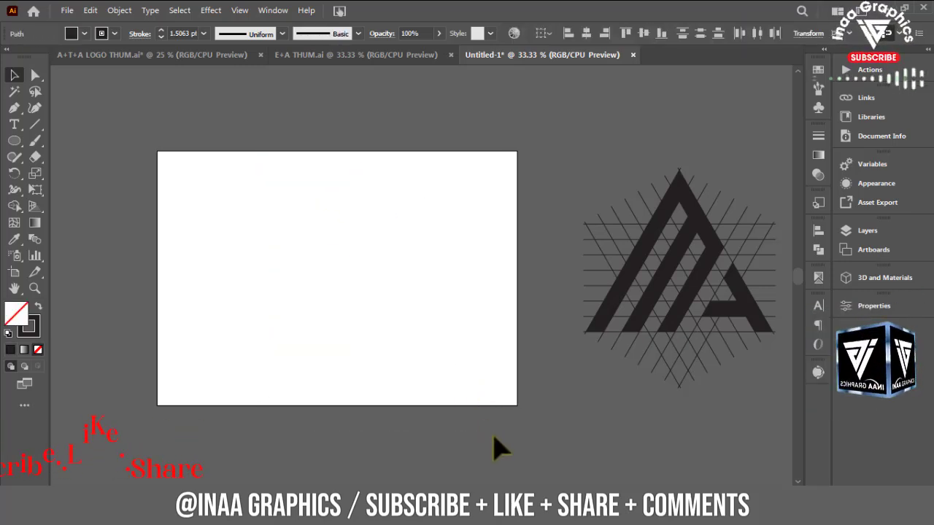
{"action": "key", "text": "ctrl+v"}
{"action": "key", "text": "ctrl+equal"}
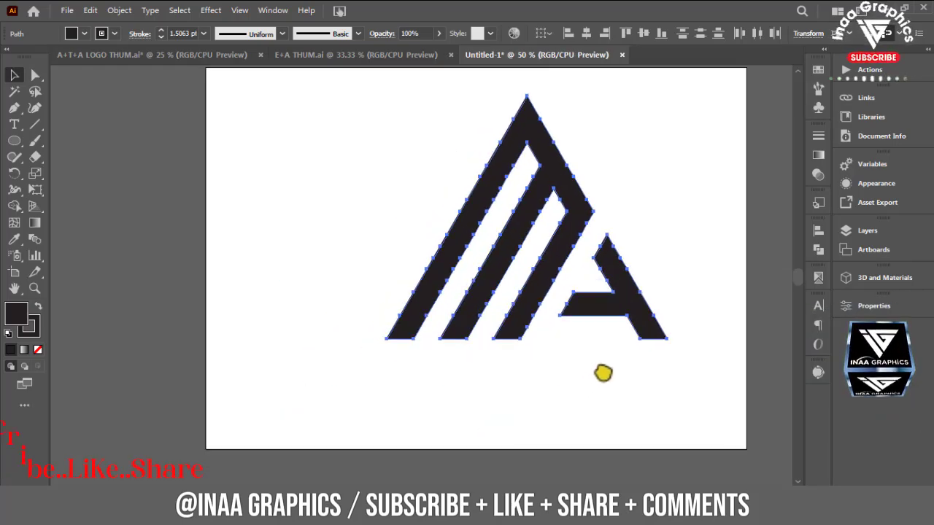
{"action": "left_click", "coordinate": [603, 373]}
{"action": "mouse_move", "coordinate": [371, 195]}
{"action": "left_mouse_down"}
{"action": "mouse_move", "coordinate": [632, 340]}
{"action": "mouse_move", "coordinate": [593, 316]}
{"action": "left_mouse_up"}
- Type 'BRAND NAME HERE' beneath the logo and scale it up by its corner
{"action": "left_click", "coordinate": [656, 349]}
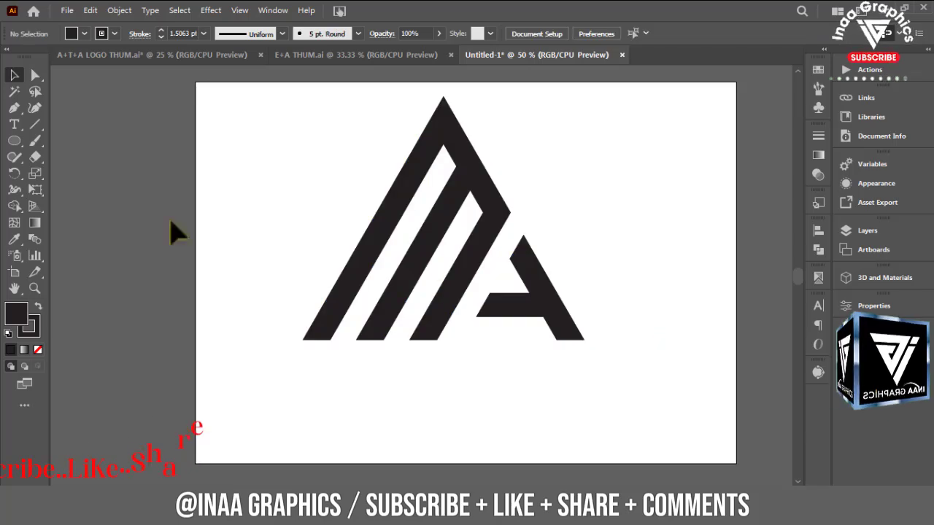
{"action": "left_click", "coordinate": [14, 124]}
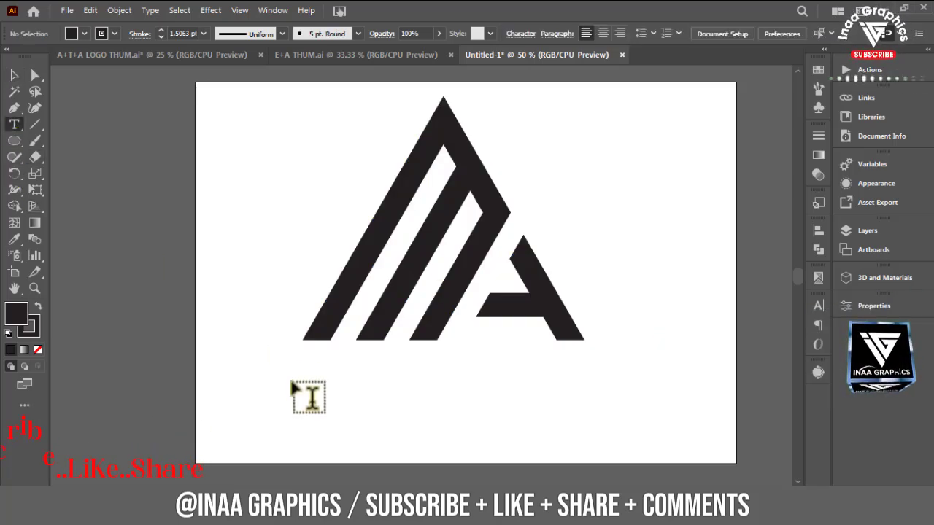
{"action": "left_click", "coordinate": [339, 418]}
{"action": "type", "text": "BRAND"}
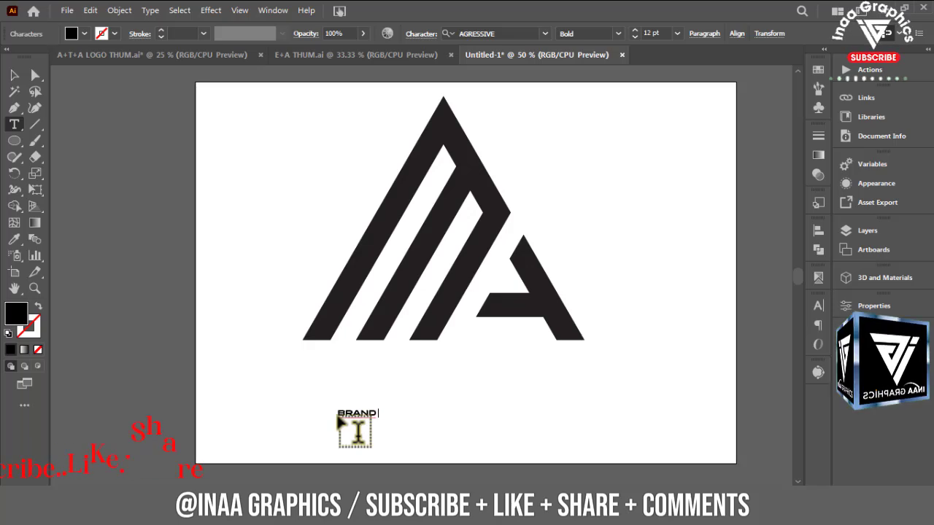
{"action": "type", "text": "NAME"}
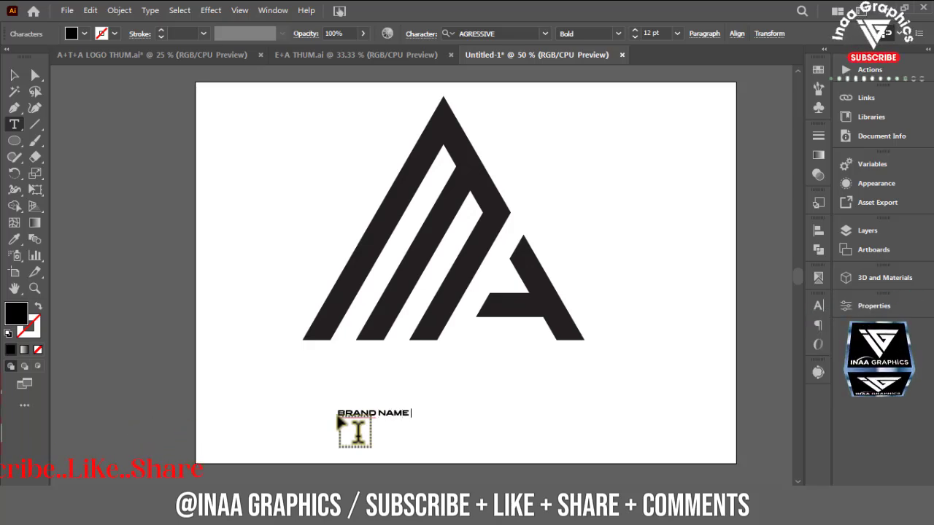
{"action": "type", "text": " HERE"}
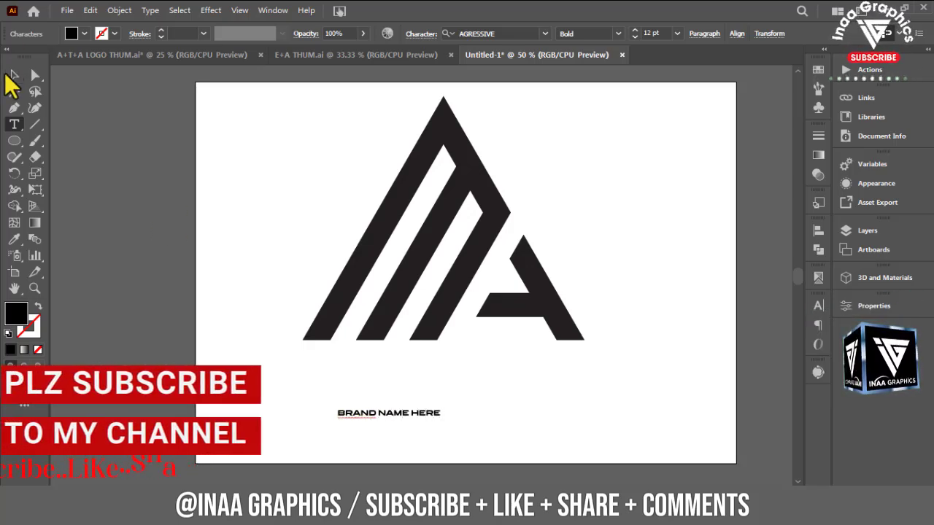
{"action": "left_click", "coordinate": [10, 76]}
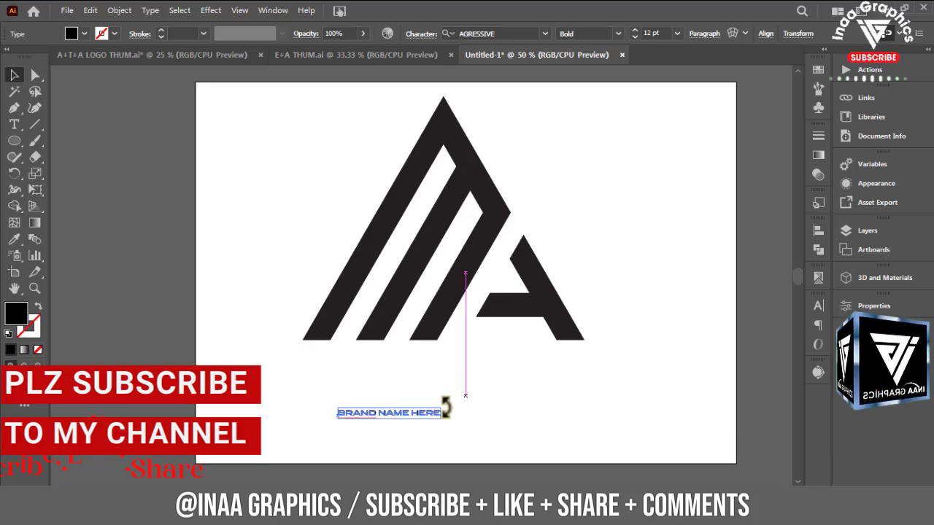
{"action": "left_click_drag", "start_coordinate": [446, 407], "coordinate": [562, 381]}
{"action": "left_click", "coordinate": [604, 269]}
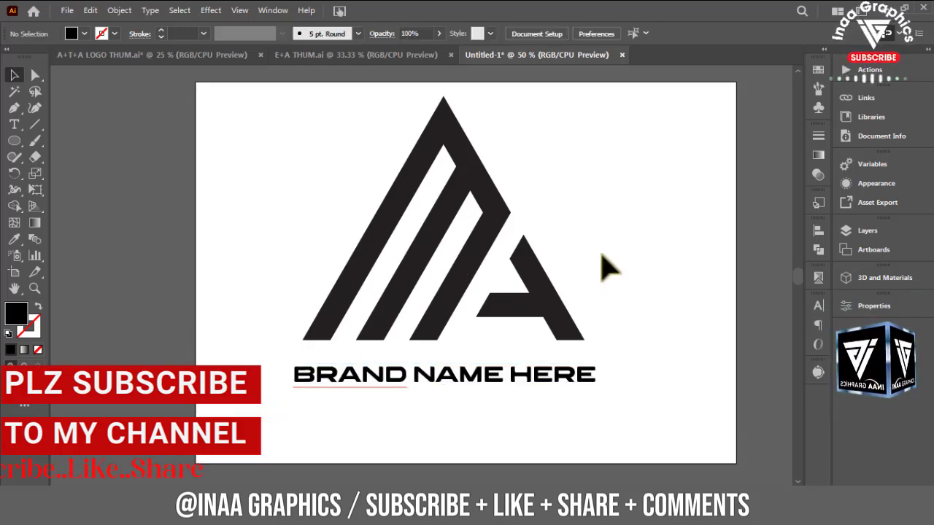